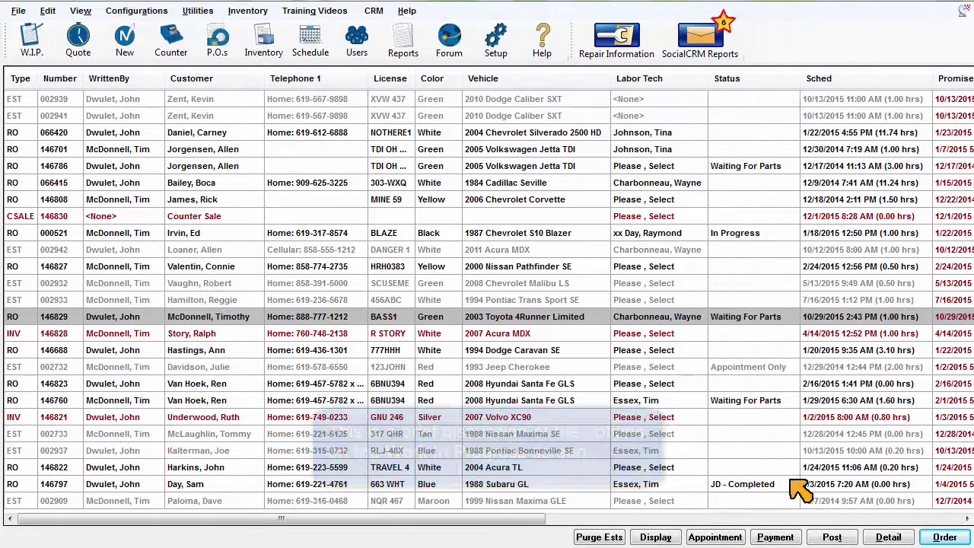
click(599, 537)
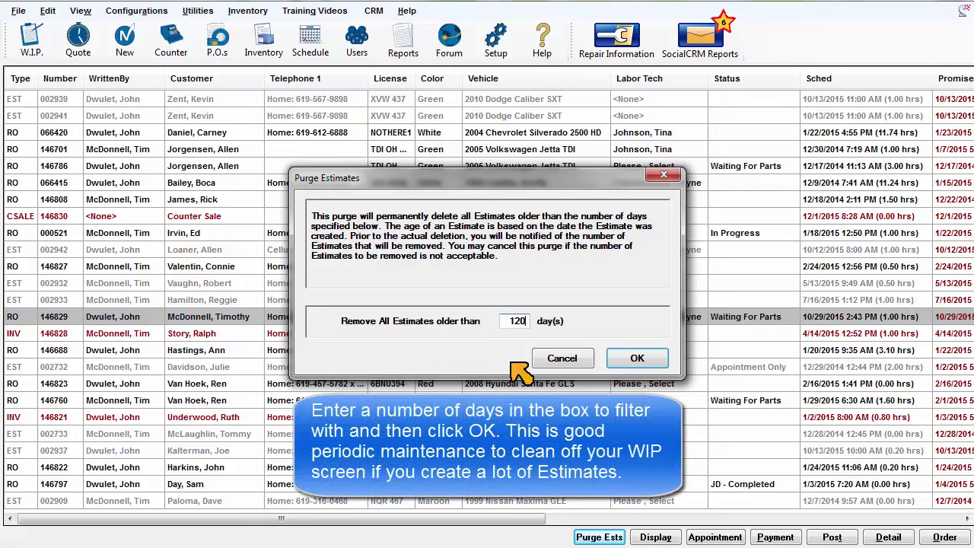
double_click(516, 321)
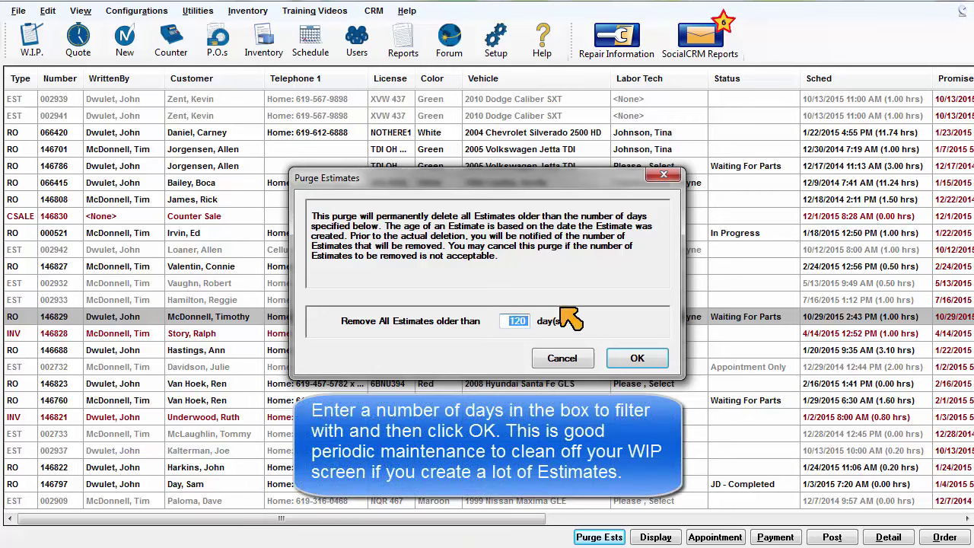
text(90)
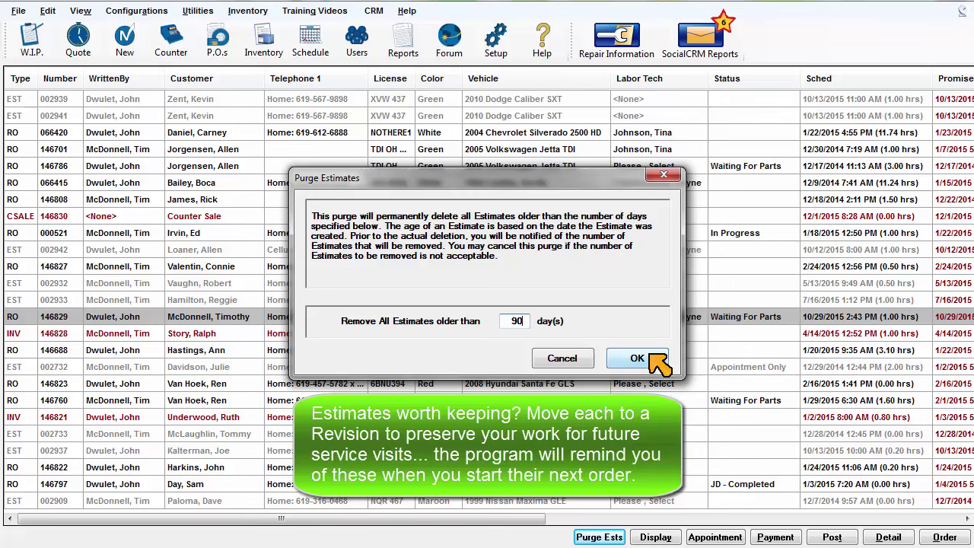
click(566, 360)
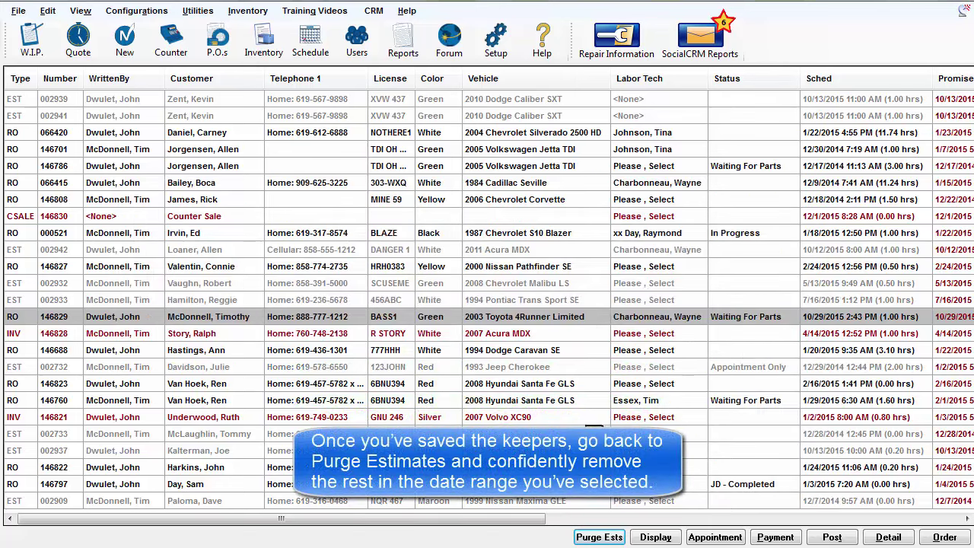
- Purge all estimates older than 120 days and confirm their deletion
click(598, 536)
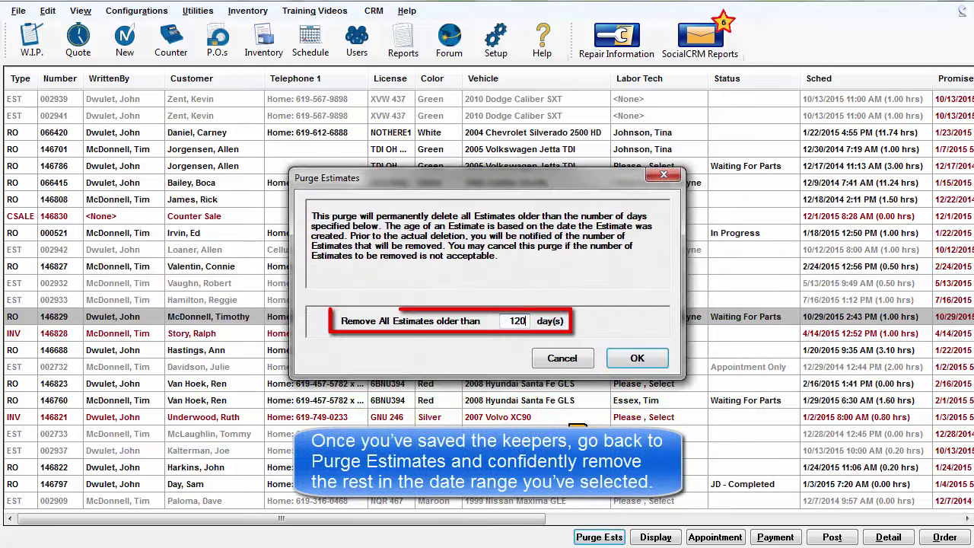
click(633, 362)
click(595, 389)
- Show only Repair Orders in the work-in-progress list and confirm YOUR NAME as the active user
click(656, 537)
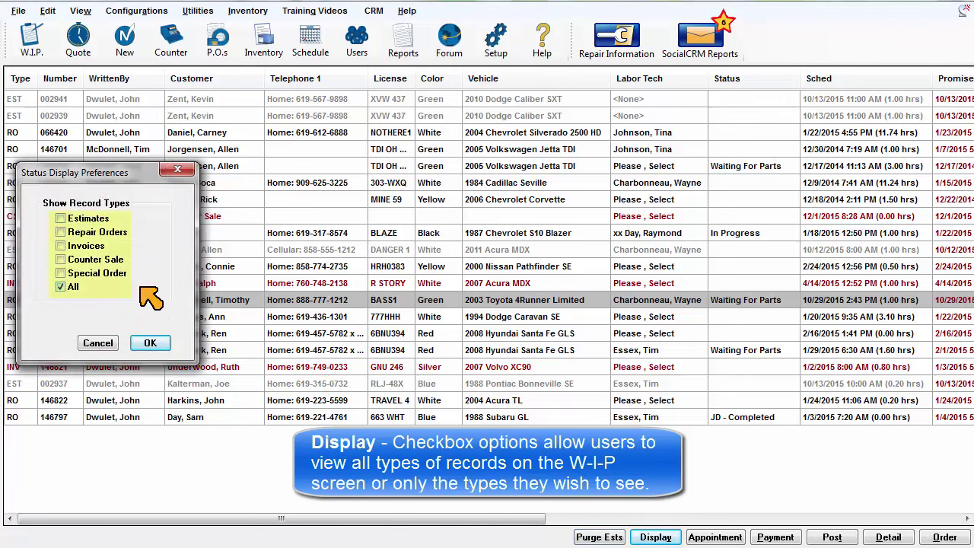
click(60, 232)
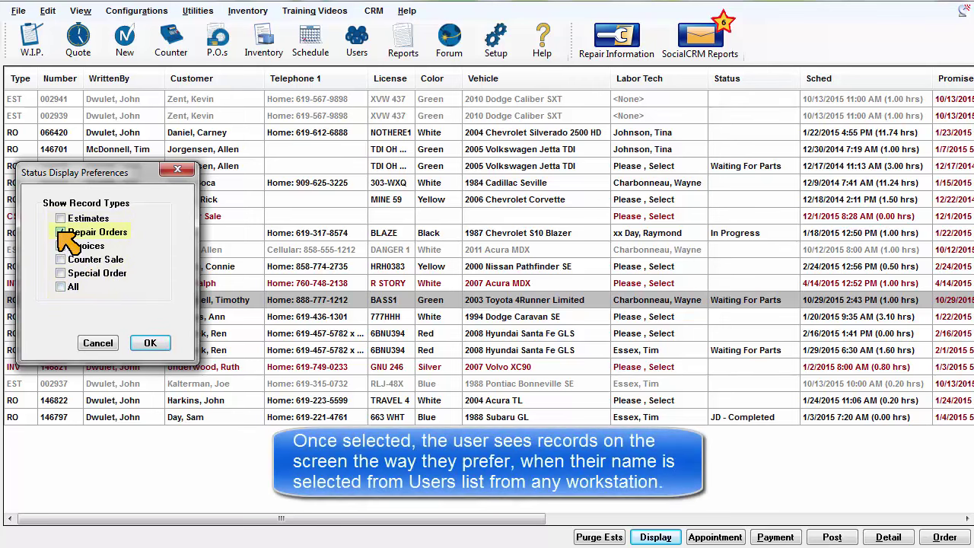
click(151, 343)
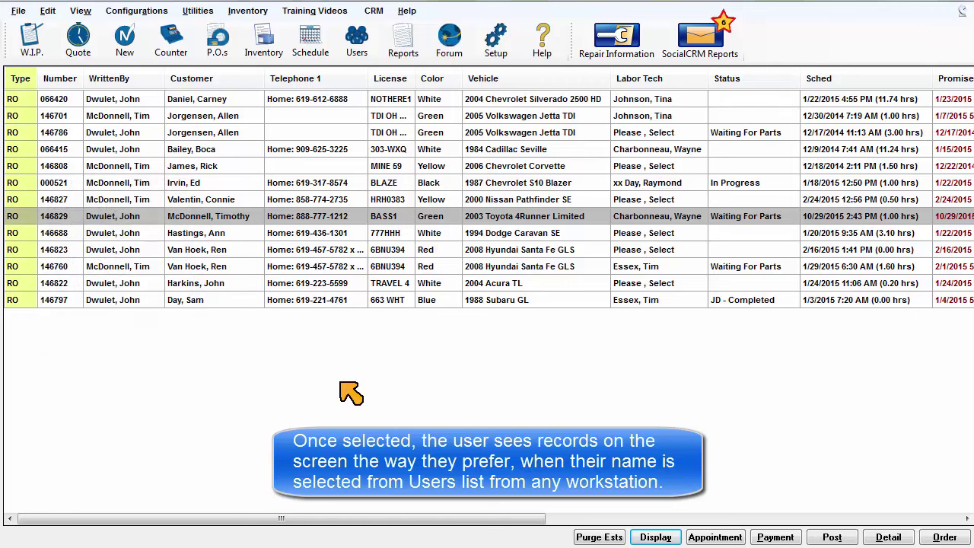
click(357, 44)
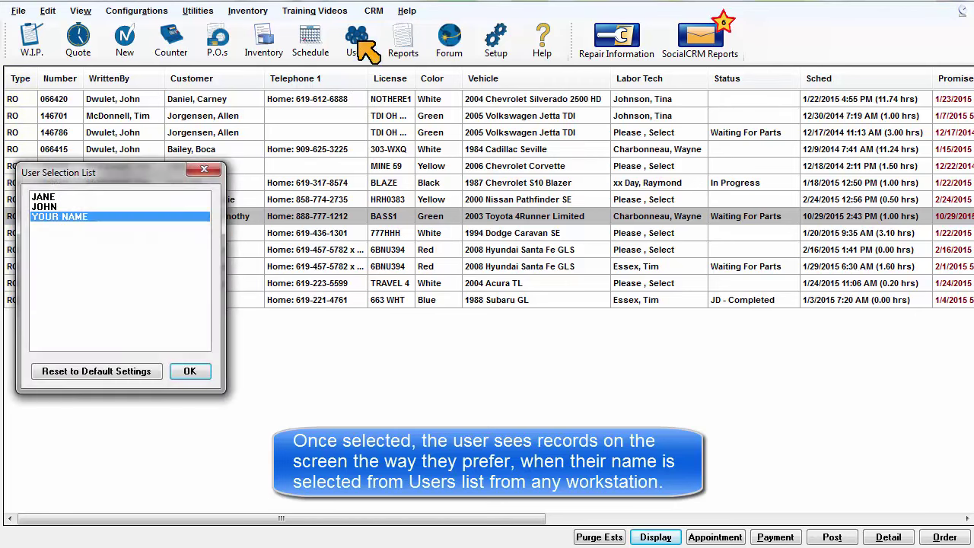
click(189, 370)
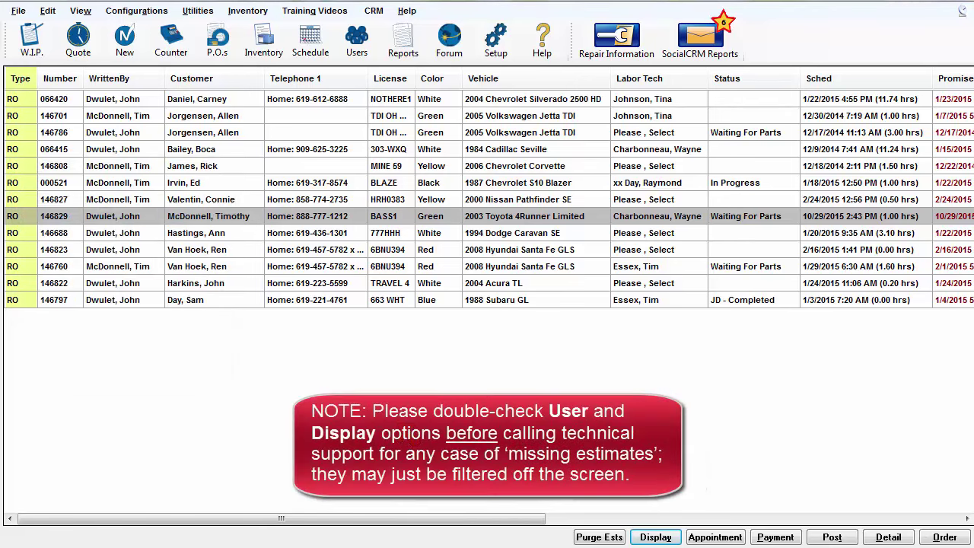
- Set the record types shown in the work-in-progress list to All
click(655, 537)
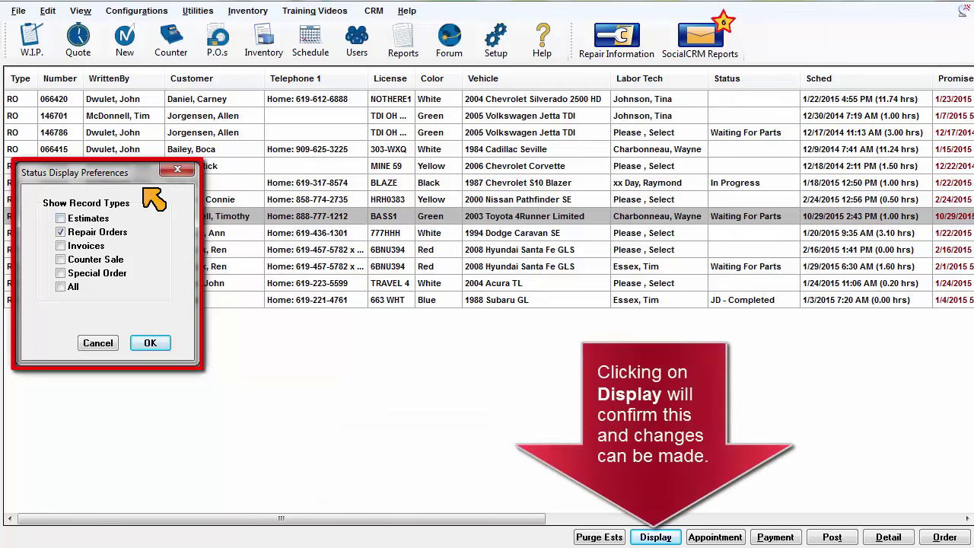
click(60, 286)
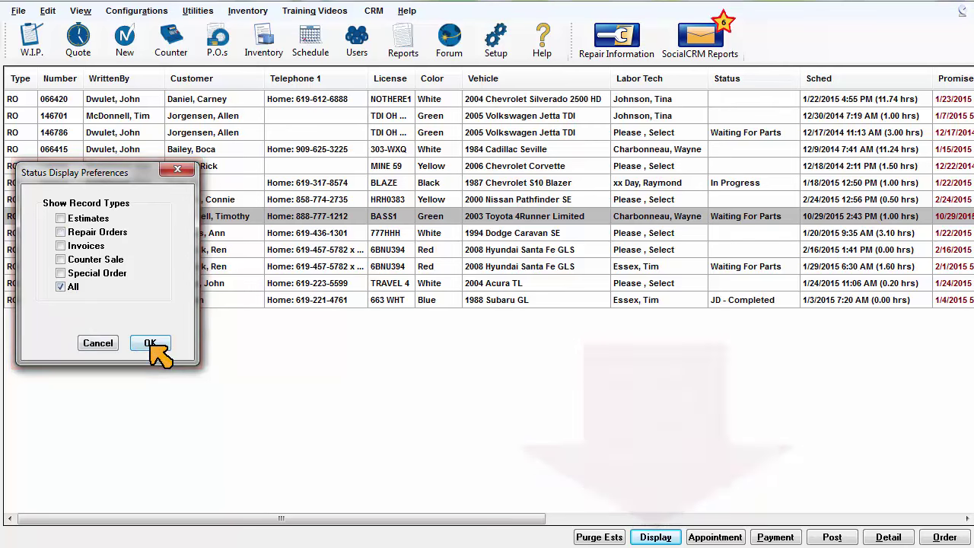
click(150, 343)
- Review the appointment details of the 2003 Toyota 4Runner repair order, including its start date and time fields, and close without saving
click(715, 536)
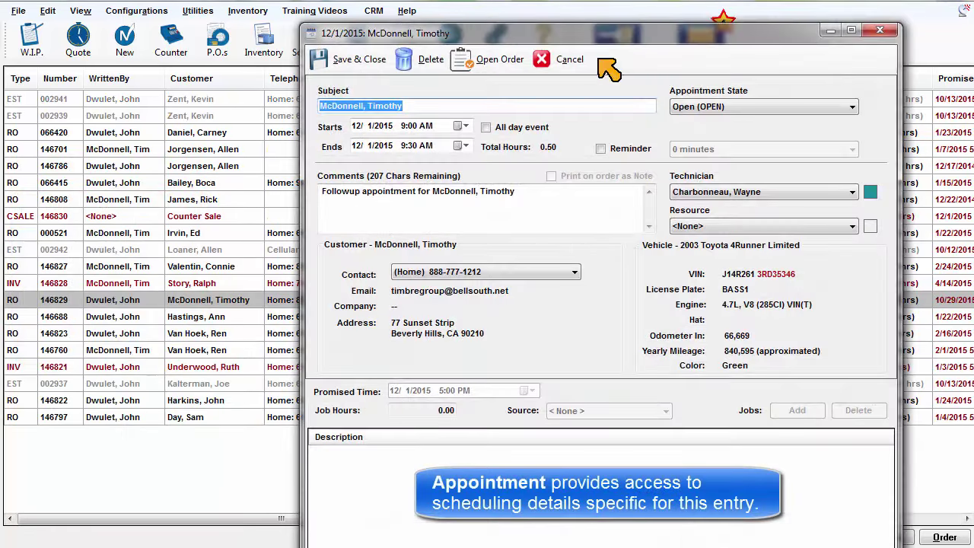
drag(593, 38, 383, 2)
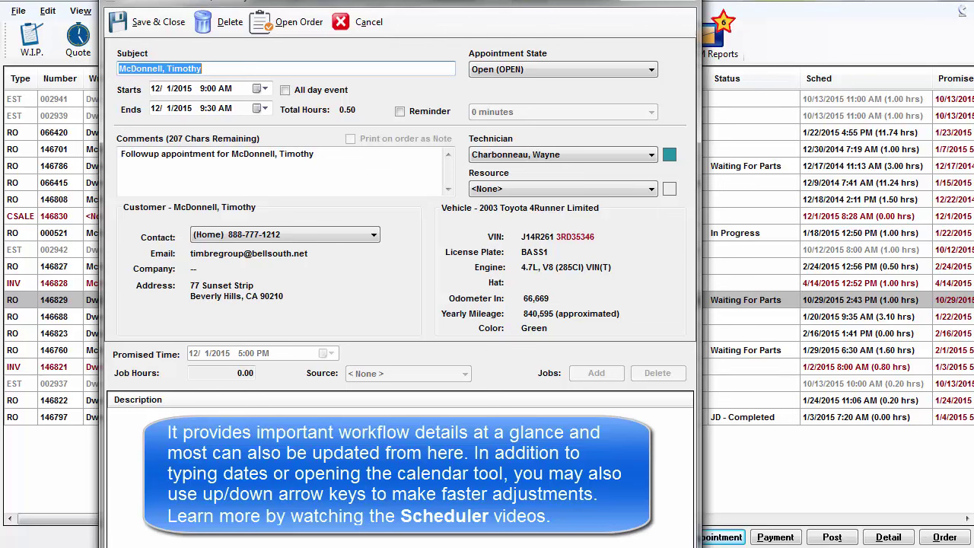
click(259, 89)
click(259, 89)
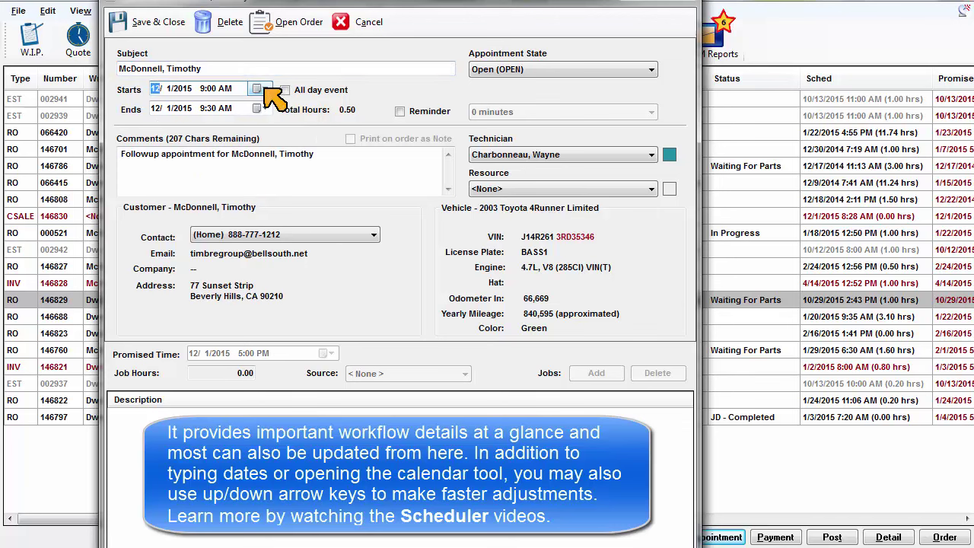
key(Right)
key(Right)
key(Right)
click(346, 21)
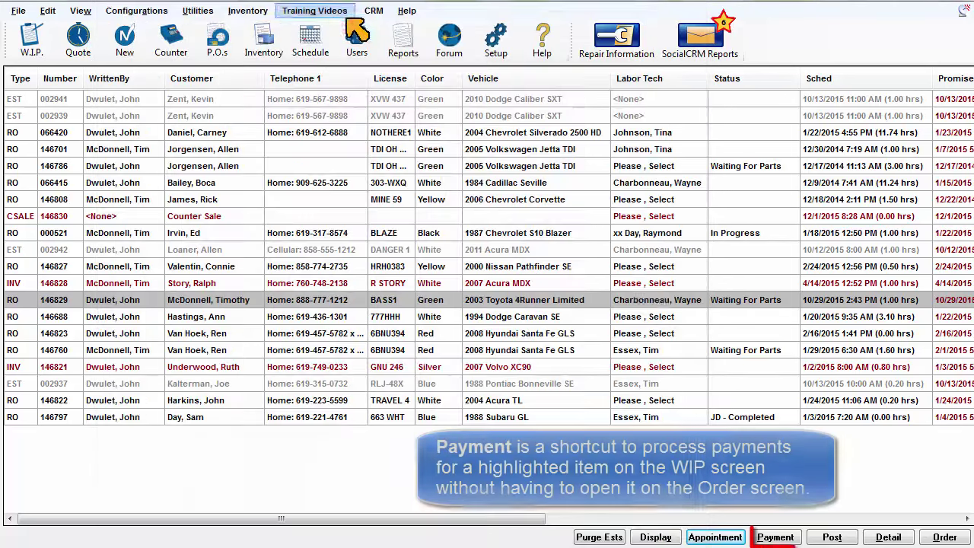
- View the payment form for the 2003 Toyota 4Runner repair order and close it without applying a payment
click(776, 536)
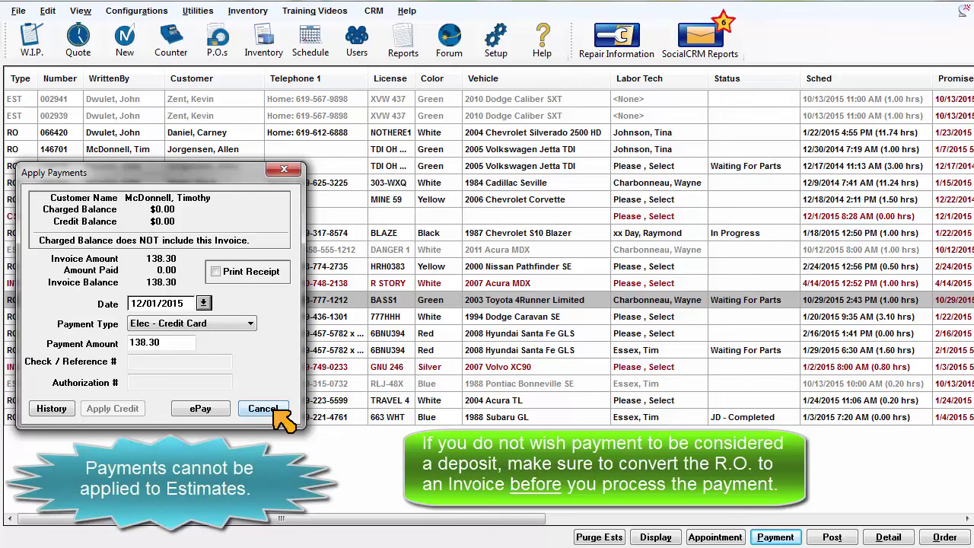
click(275, 410)
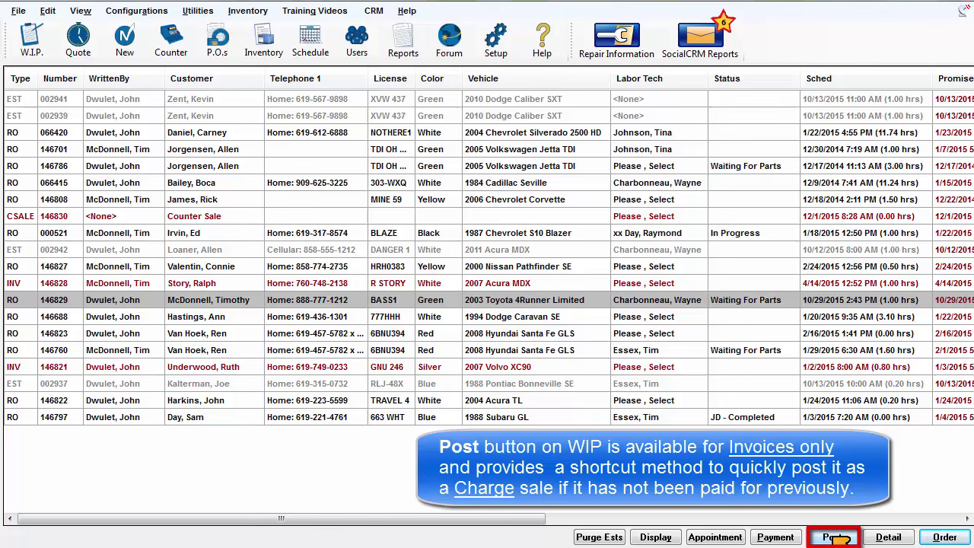
- Post the 2007 Volvo XC90 invoice as a charge with the date 12/01/2015, and open Batch Payment
click(344, 366)
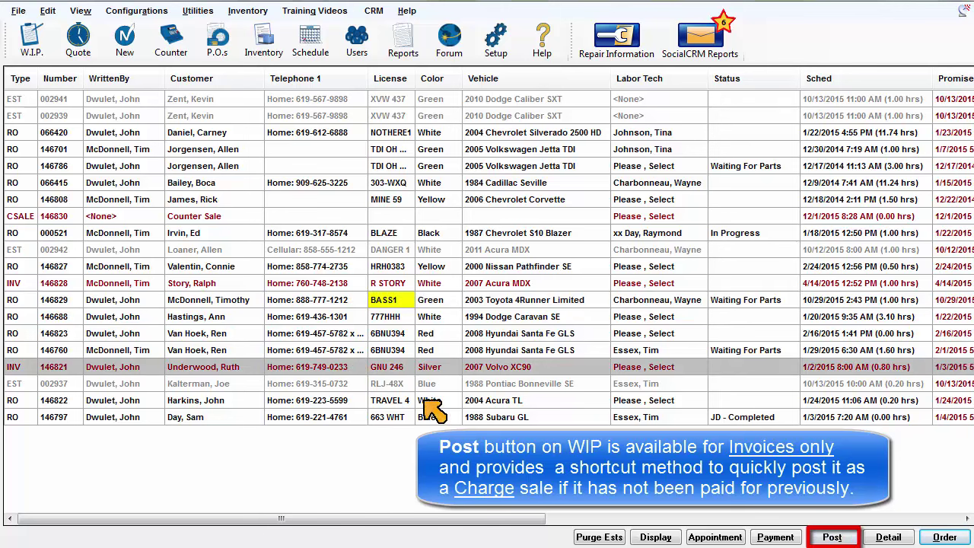
click(832, 537)
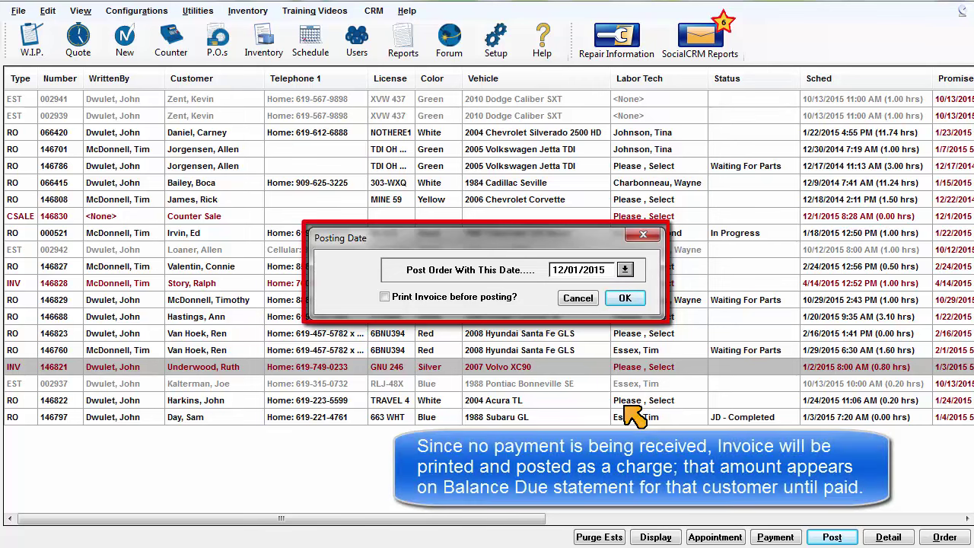
click(625, 302)
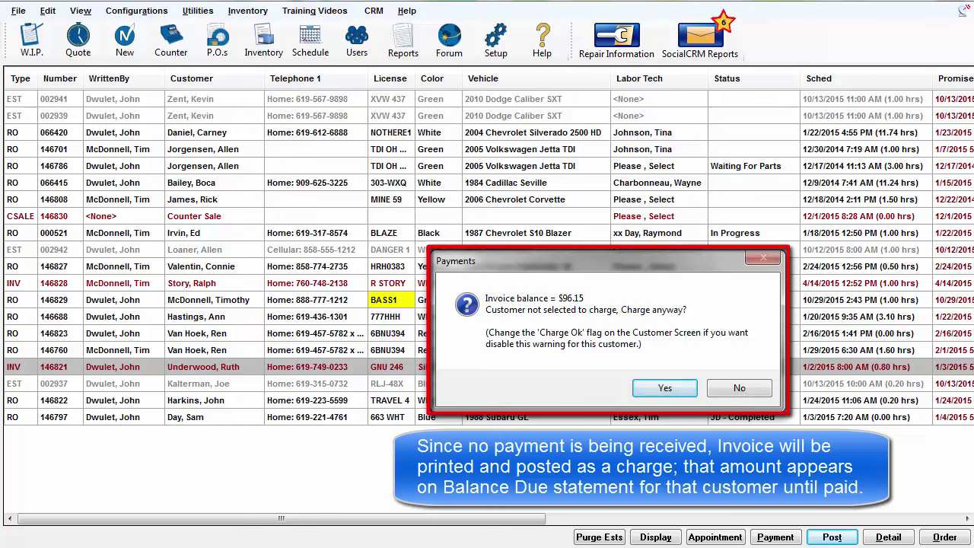
click(665, 390)
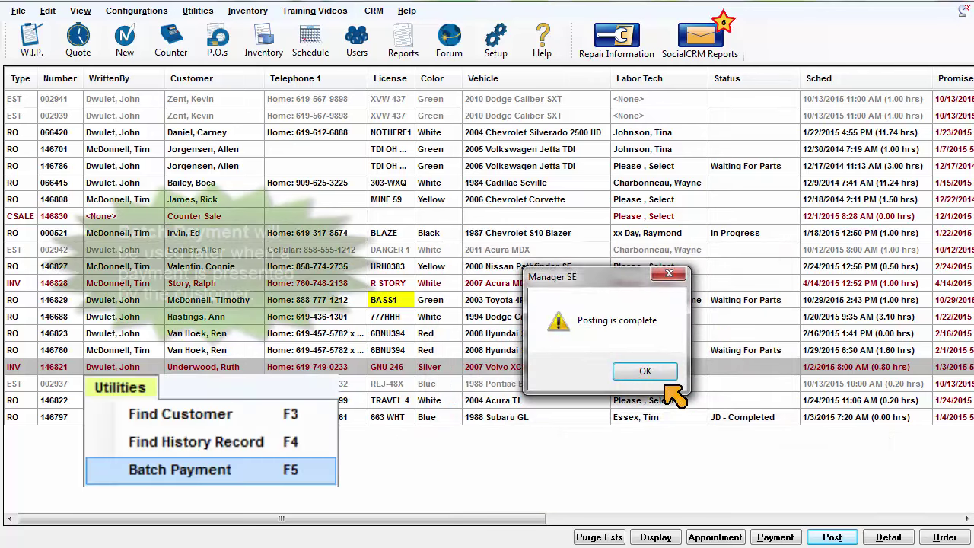
click(652, 371)
key(F5)
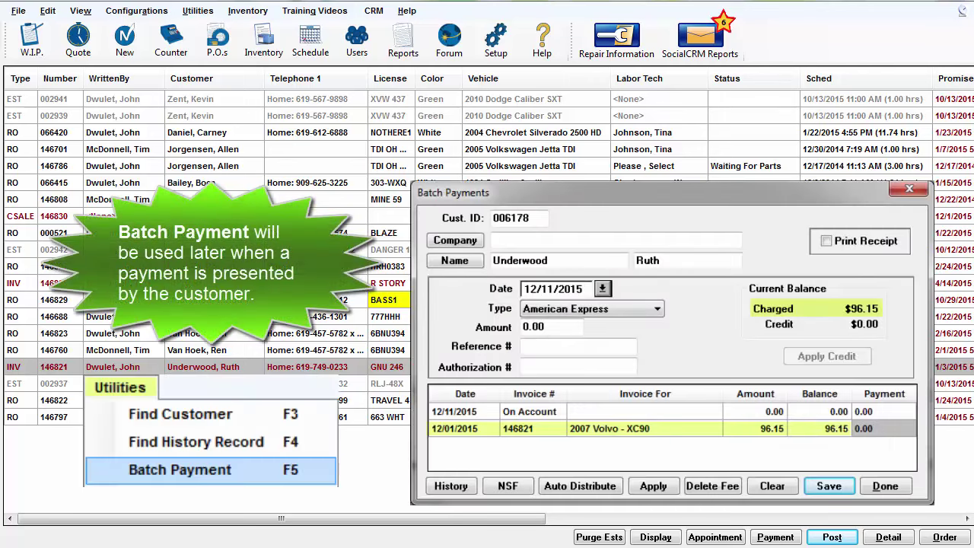